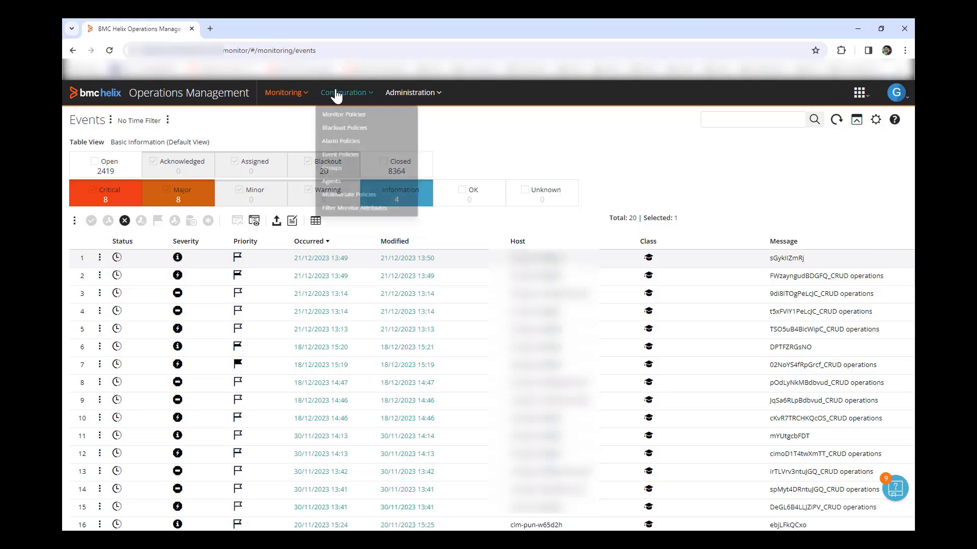
Step: Create a new event policy named "Close OK events" with the description "Events are closed when status is OK"
click(347, 164)
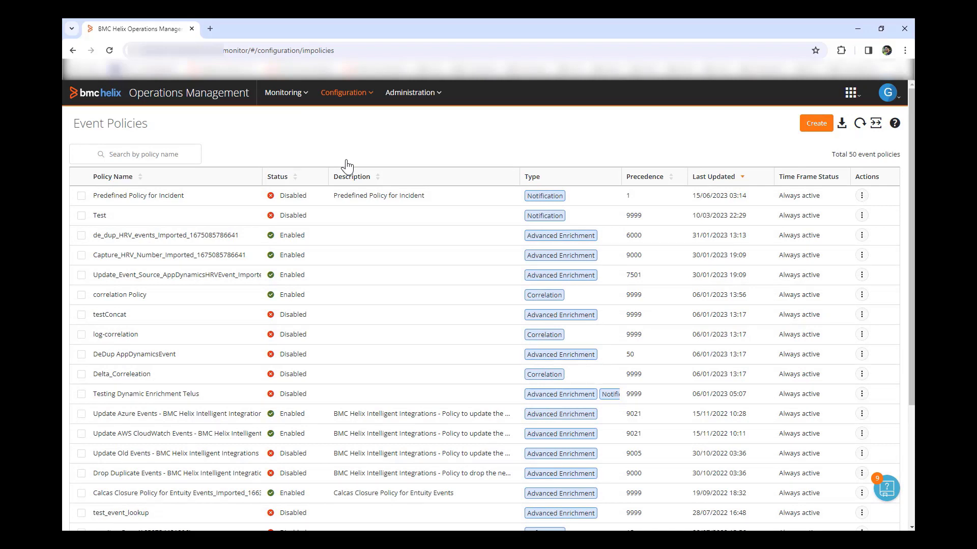
click(814, 127)
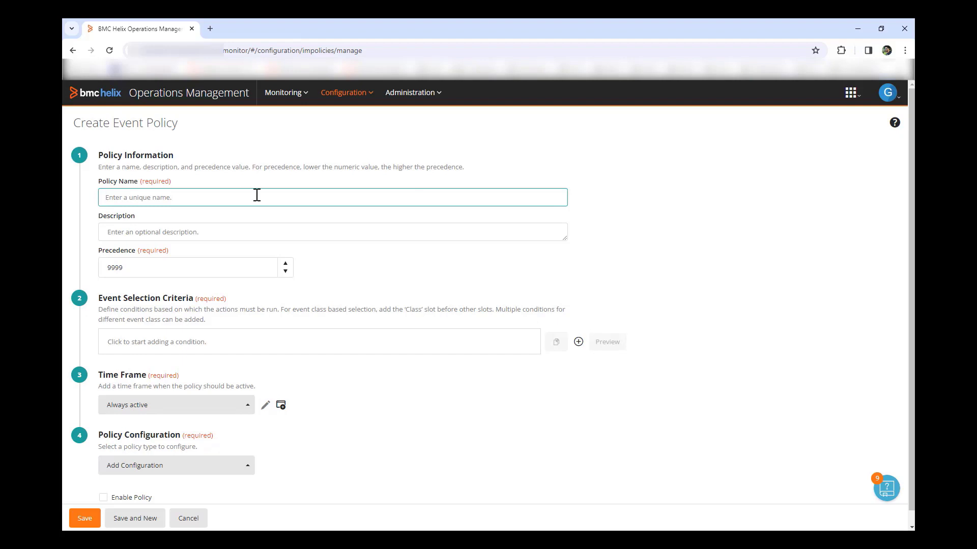
text(Close OK events)
click(212, 227)
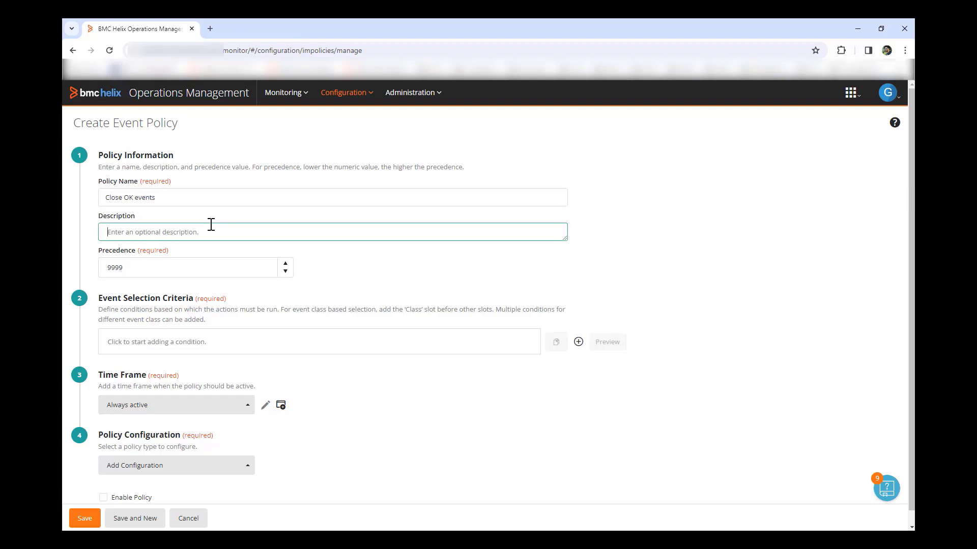
text(Events are closed when status is OK)
Step: Add the event selection condition Host Equals clm-aus-vd4lfd
click(143, 350)
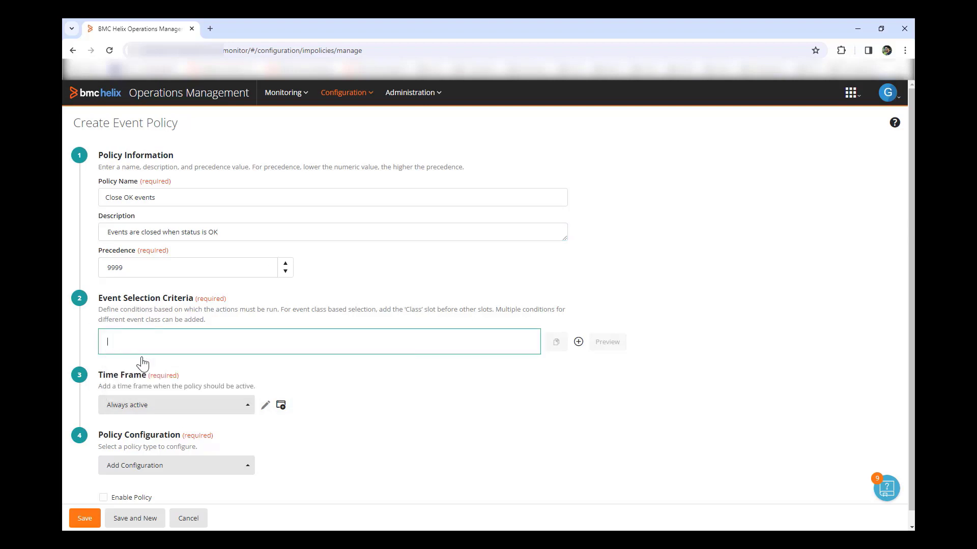
text(host)
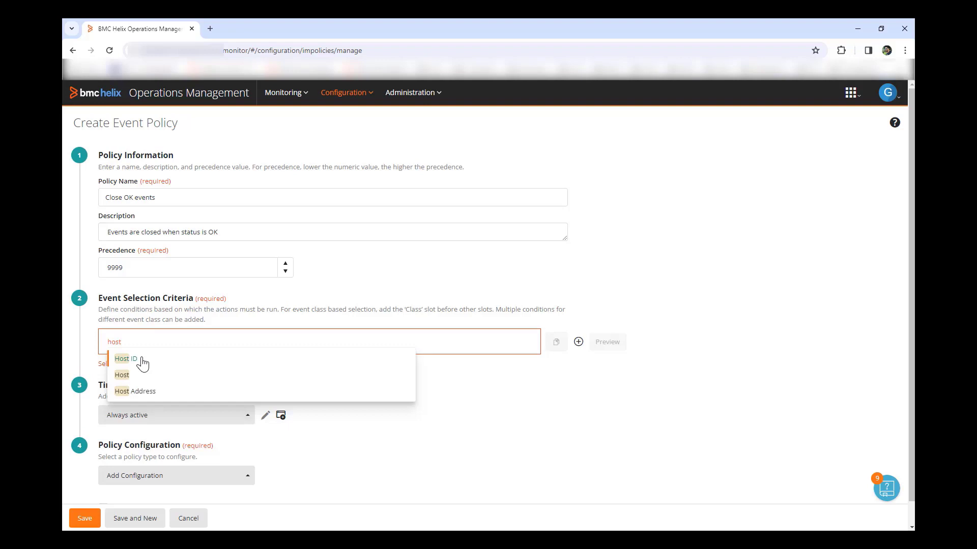
click(122, 375)
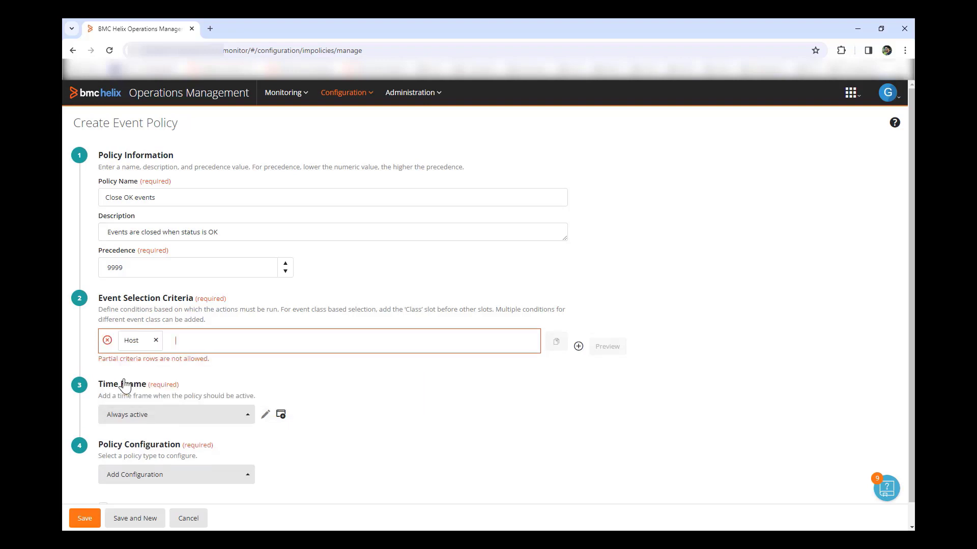
text(equ)
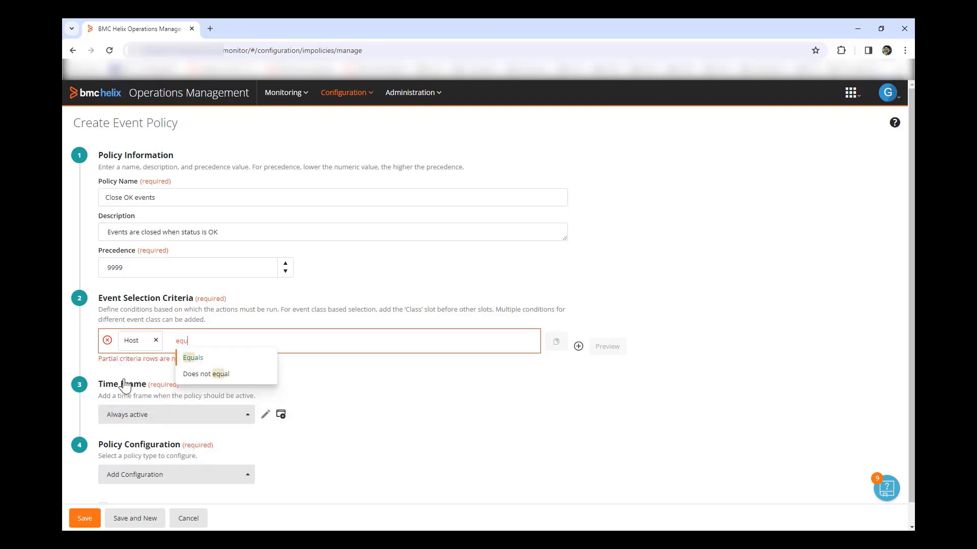
click(192, 358)
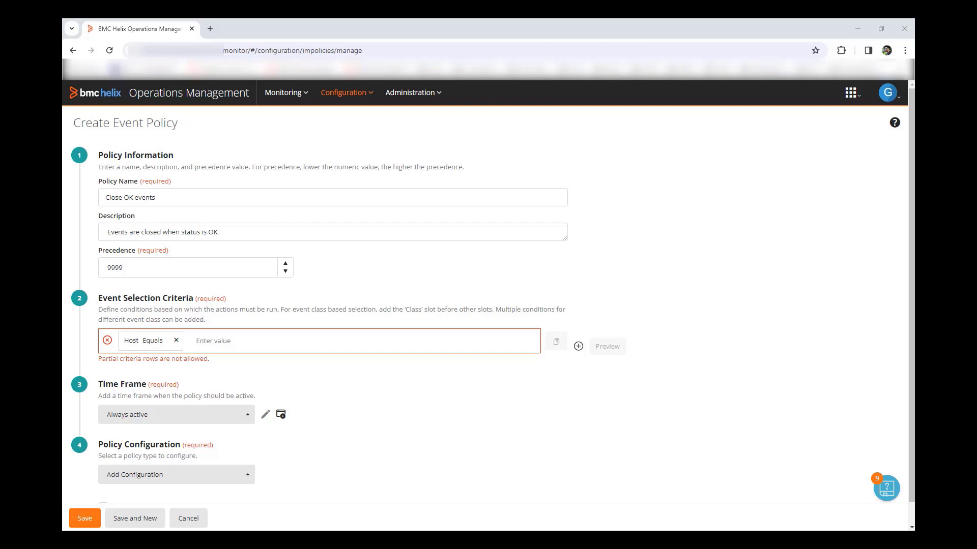
click(207, 341)
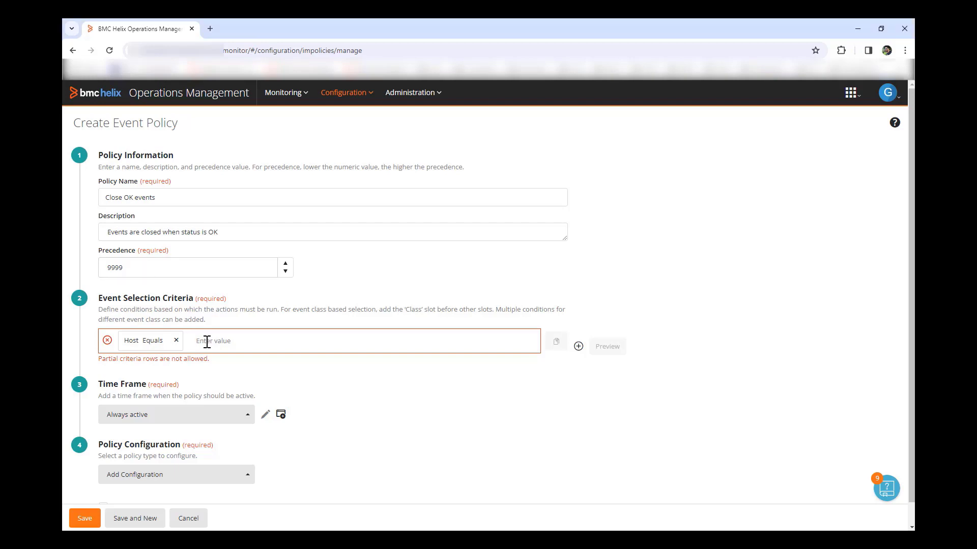
text(clm-aus-vd4lfd)
key(Return)
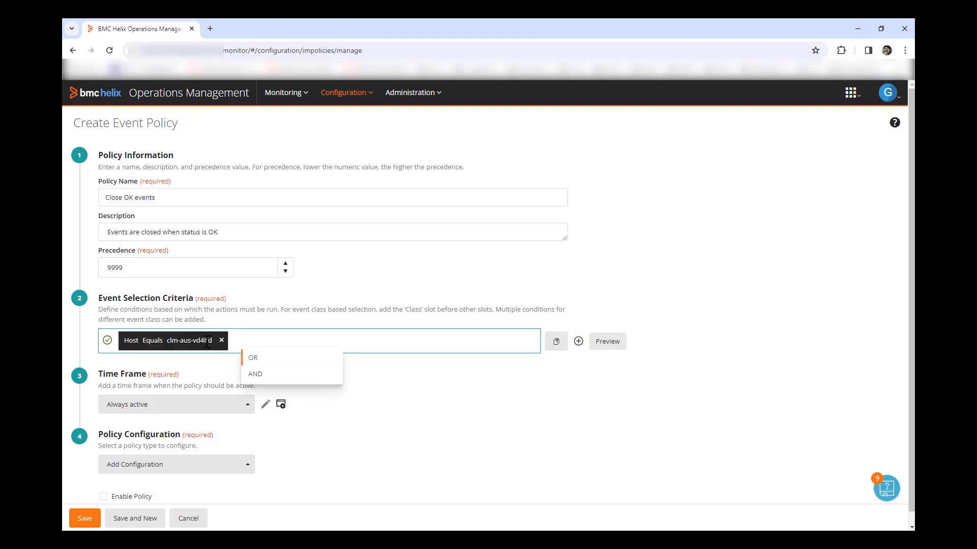
Step: Extend the event selection criteria with AND, no bracket, and the condition Severity Equals OK
click(257, 375)
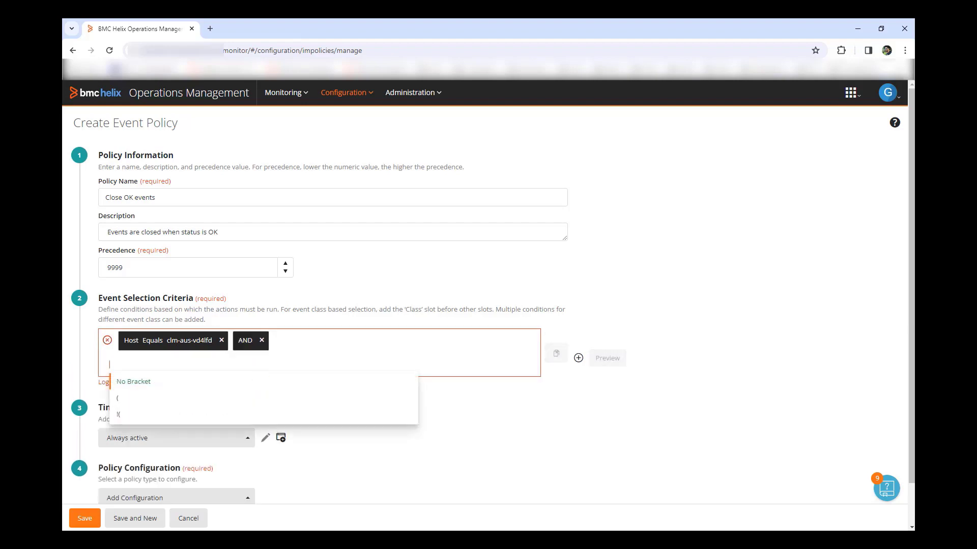
click(130, 385)
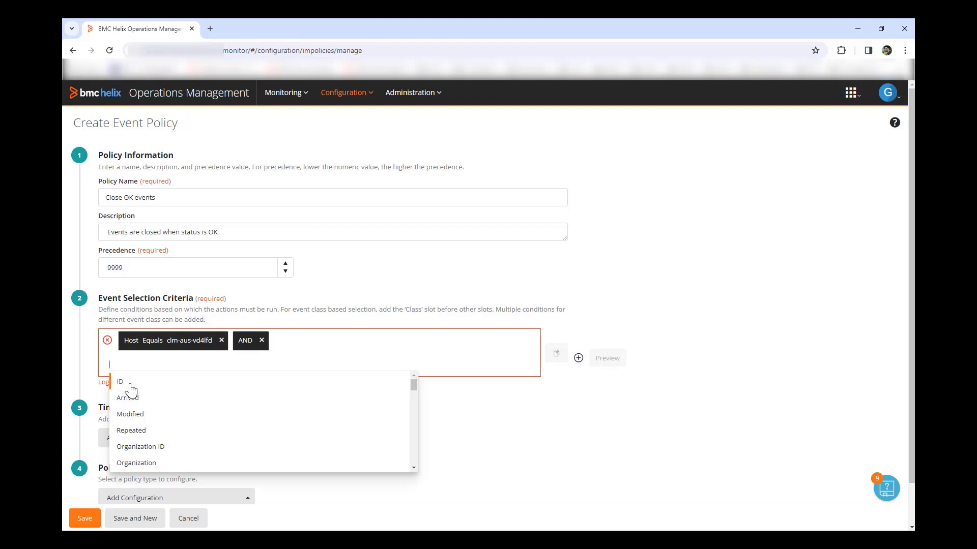
text(severity)
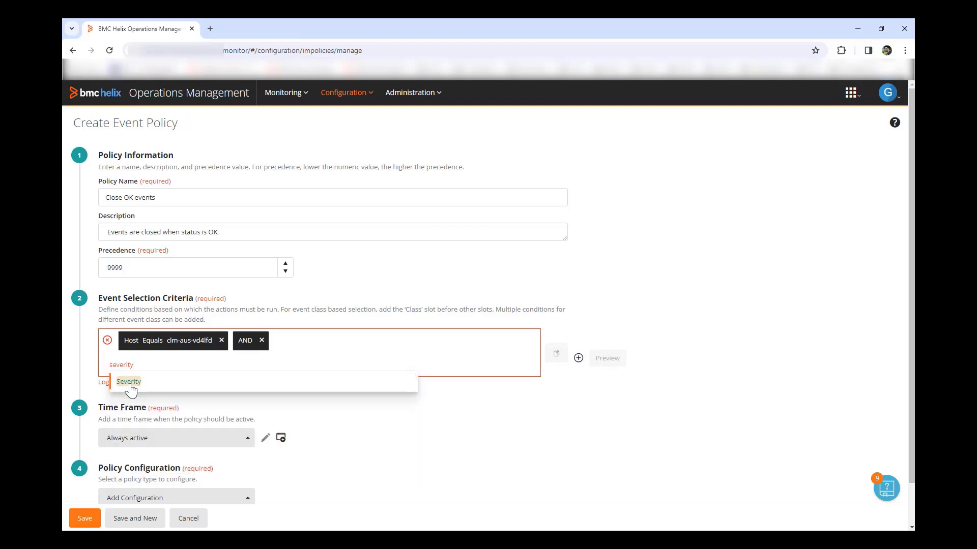
click(130, 387)
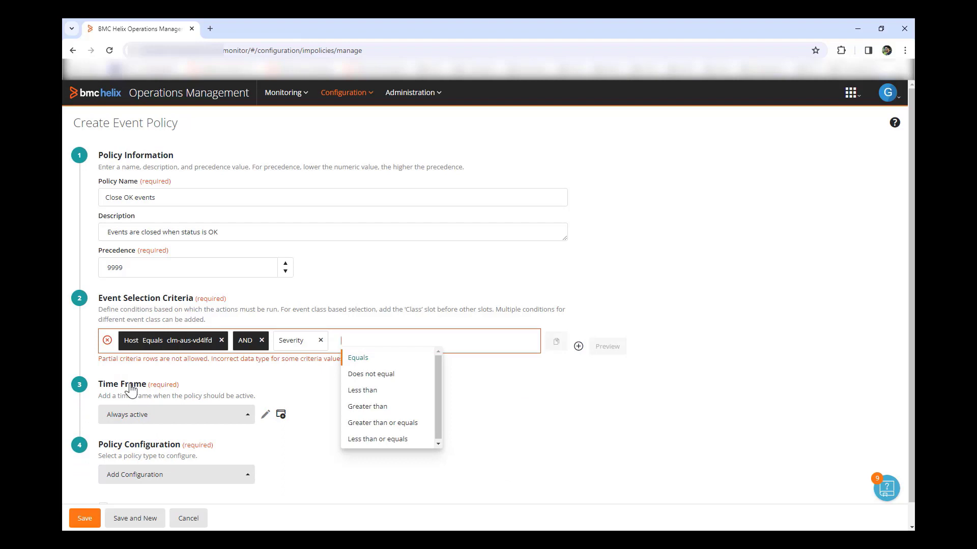
click(357, 359)
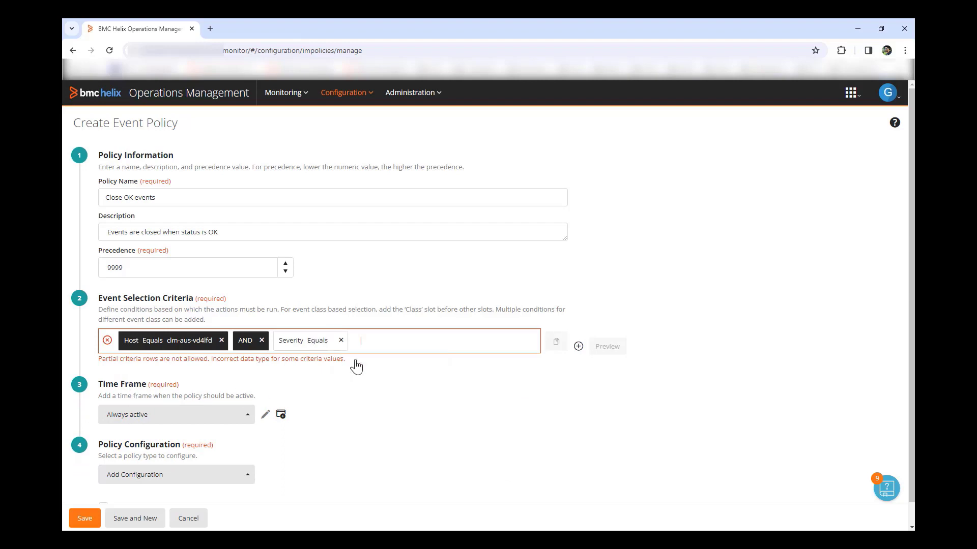
click(383, 375)
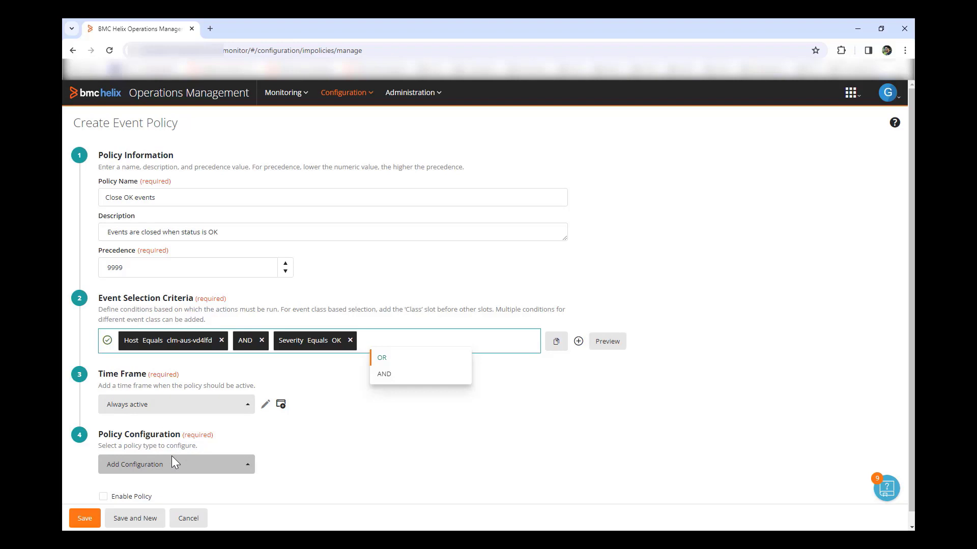
Step: Add a Time Based configuration to the policy and start its workflow with a Timeout action
click(186, 470)
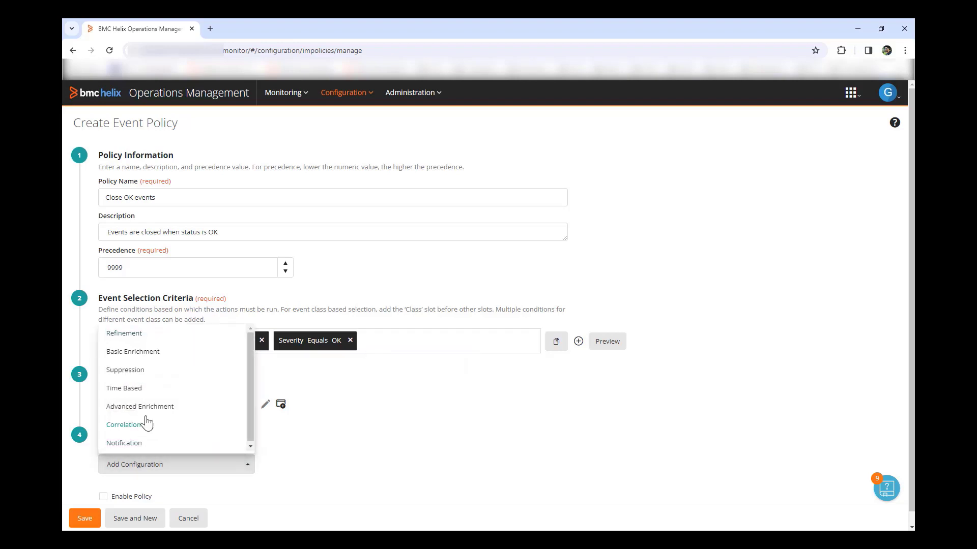
click(128, 389)
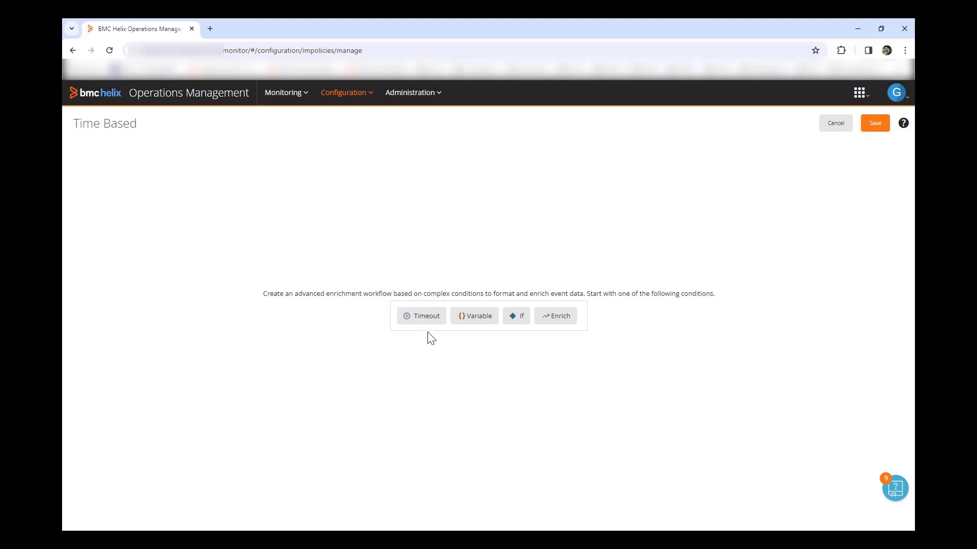
click(424, 318)
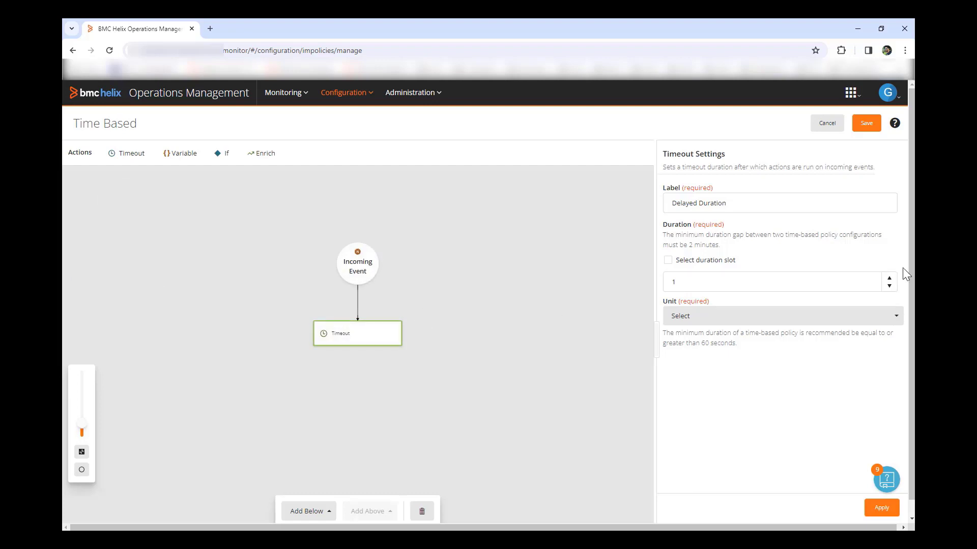
Step: Label the timeout "close OK events after 1 min", set its duration unit to Minutes and apply the settings
click(753, 207)
drag(753, 207, 655, 206)
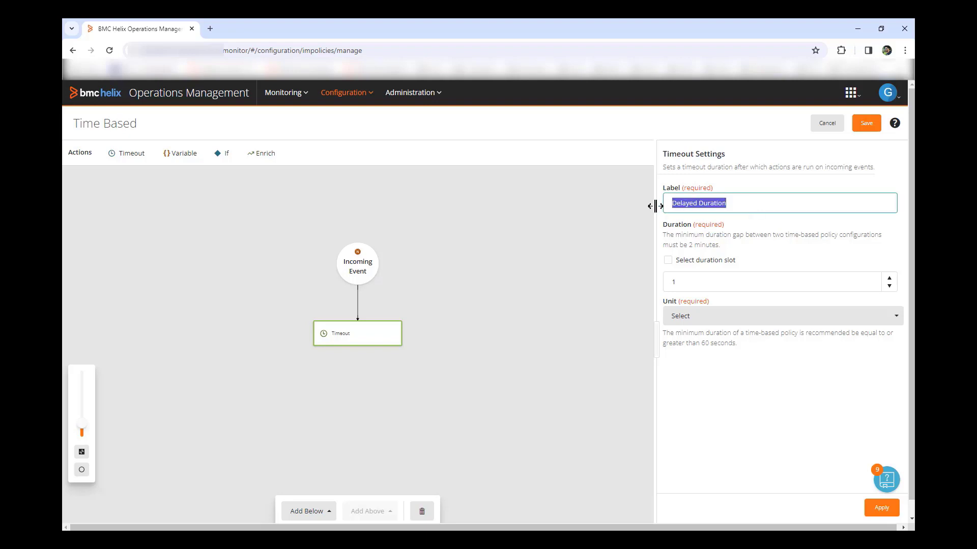
text(close OK events after 1 min)
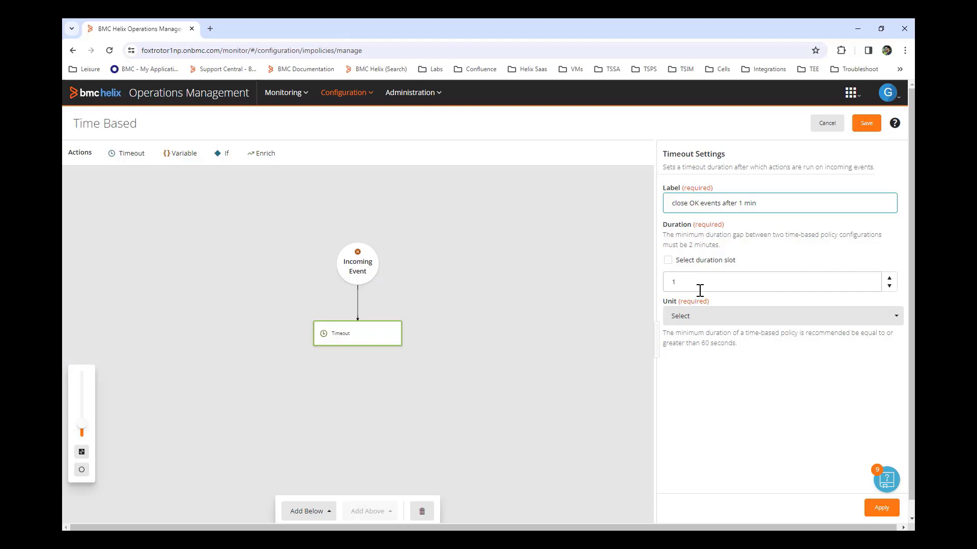
click(703, 319)
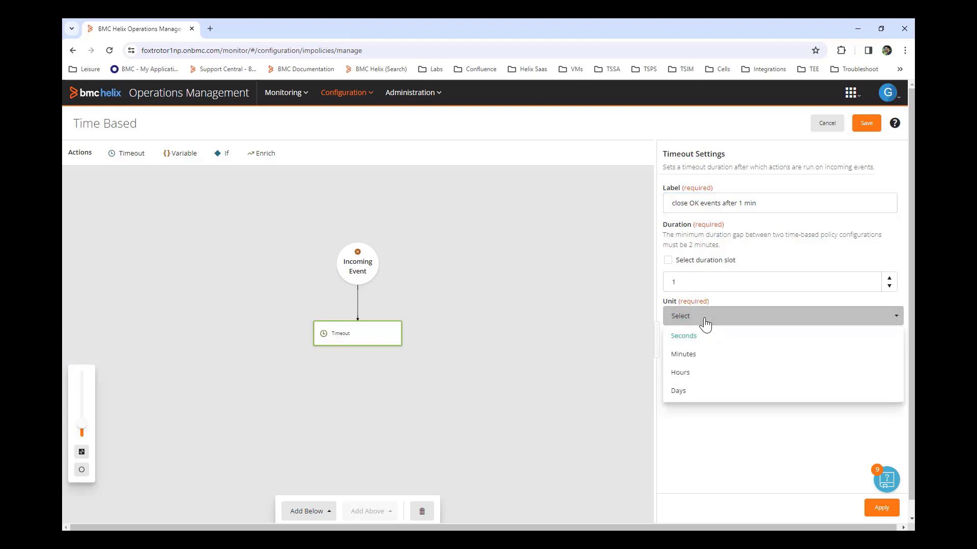
click(703, 360)
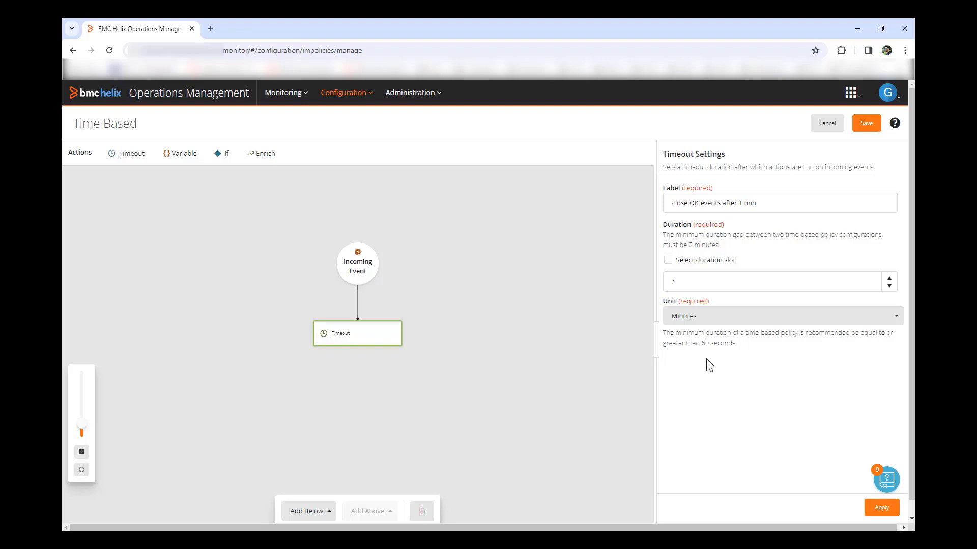
click(878, 508)
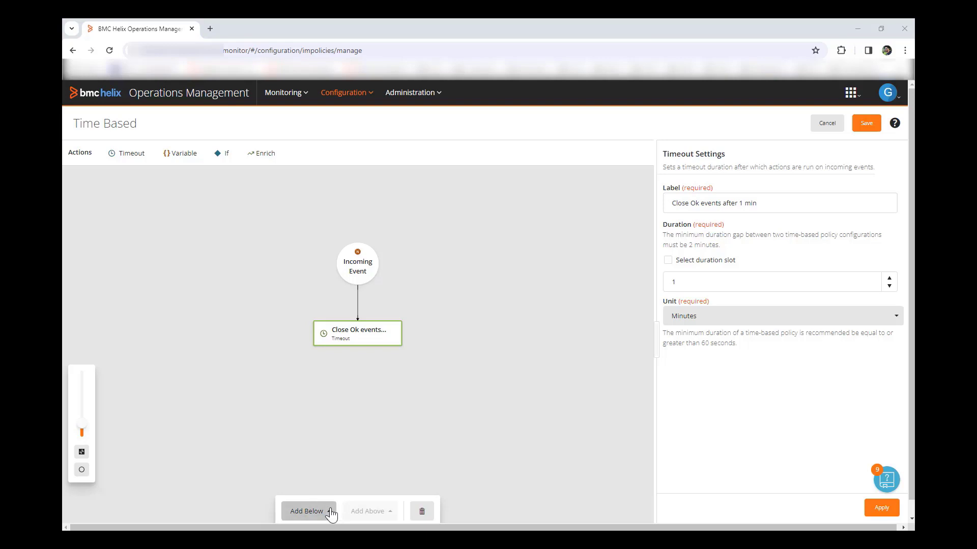
Step: Add an Enrich action below the timeout and label it "Change status to close"
click(329, 512)
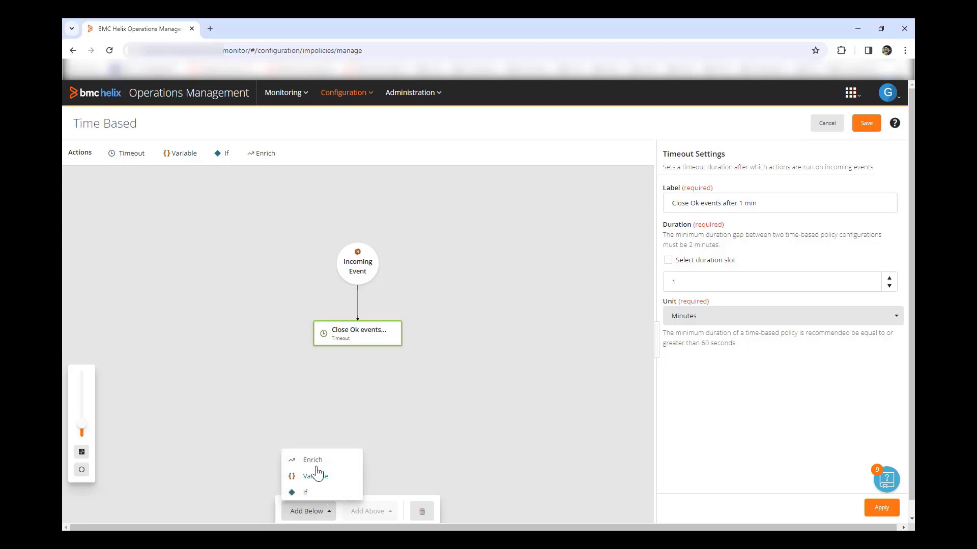
click(313, 461)
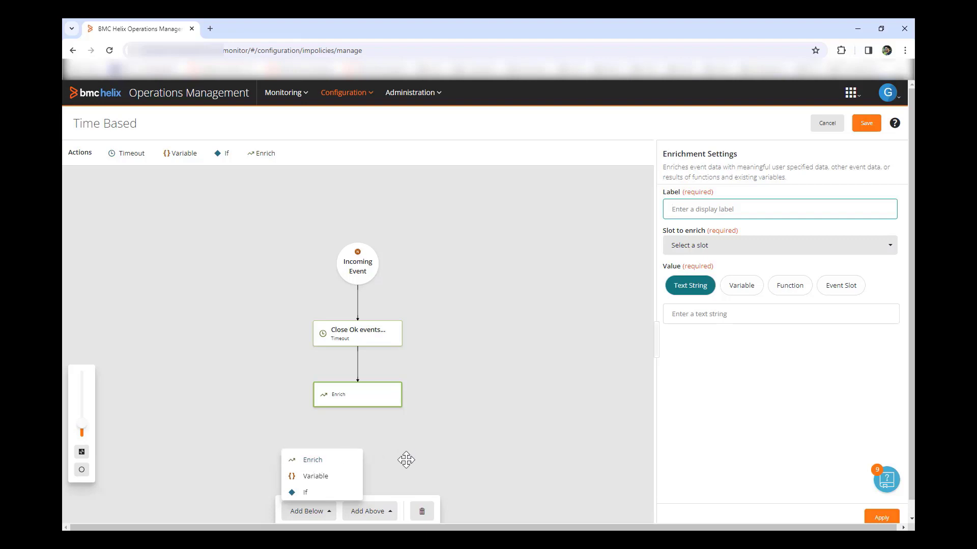
click(738, 210)
text(Change status to close)
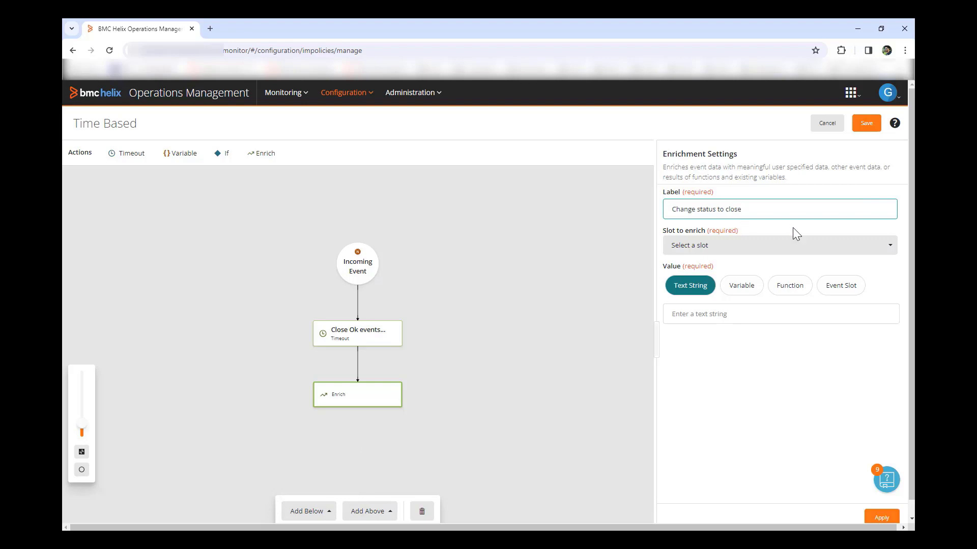
Step: Configure the enrichment to set the Status slot to Closed and apply it
click(720, 248)
text(stat)
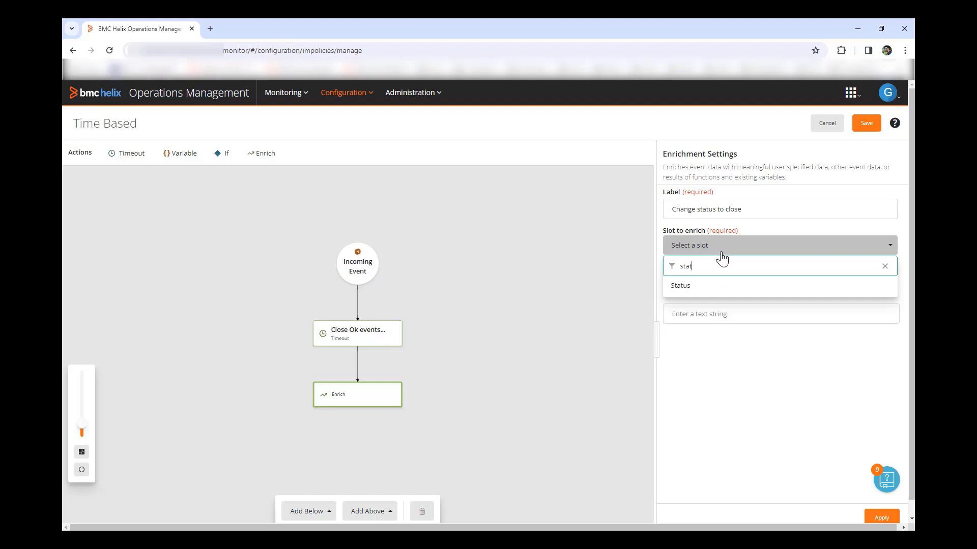
click(684, 287)
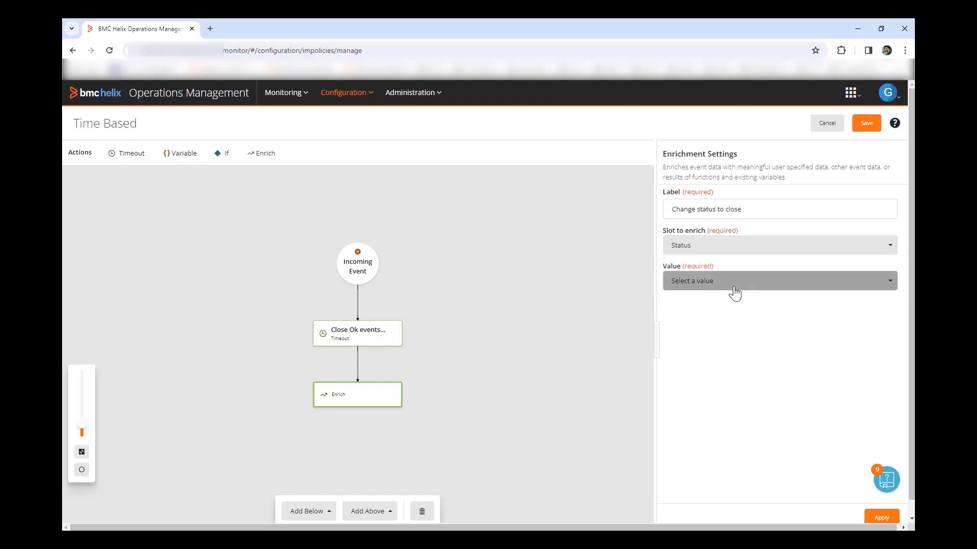
click(733, 287)
click(690, 384)
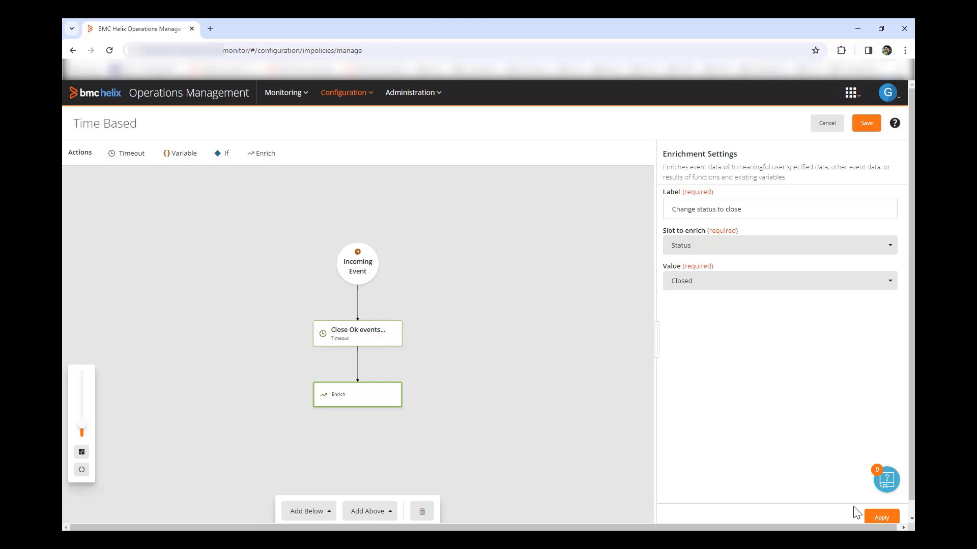
click(875, 518)
Step: Save the time-based workflow with the policy summary "Close events when status is ok"
click(864, 127)
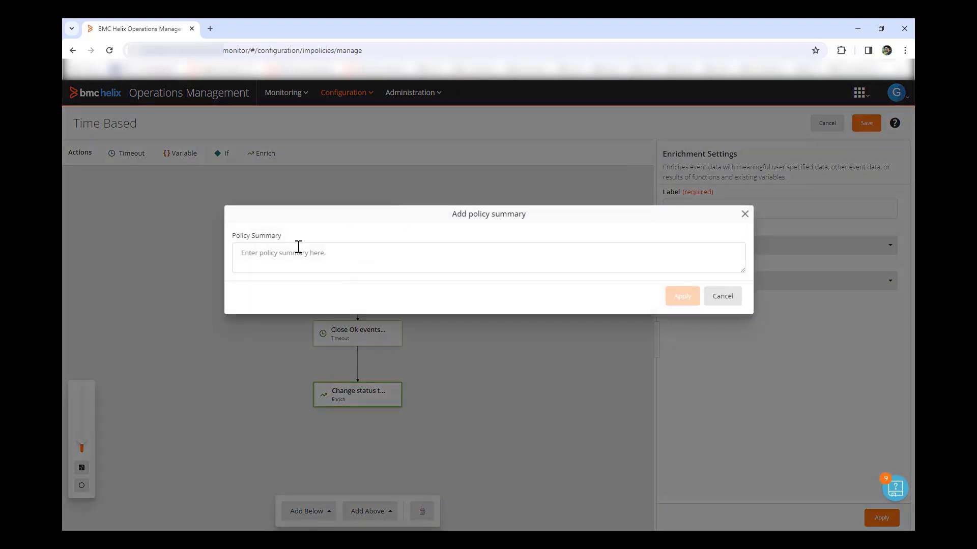
click(271, 261)
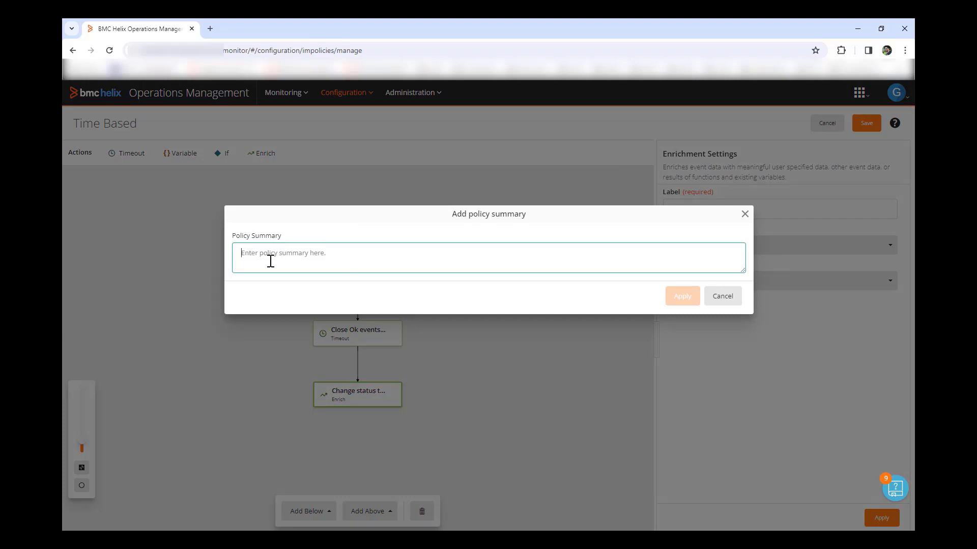
text(Close events when status is ok)
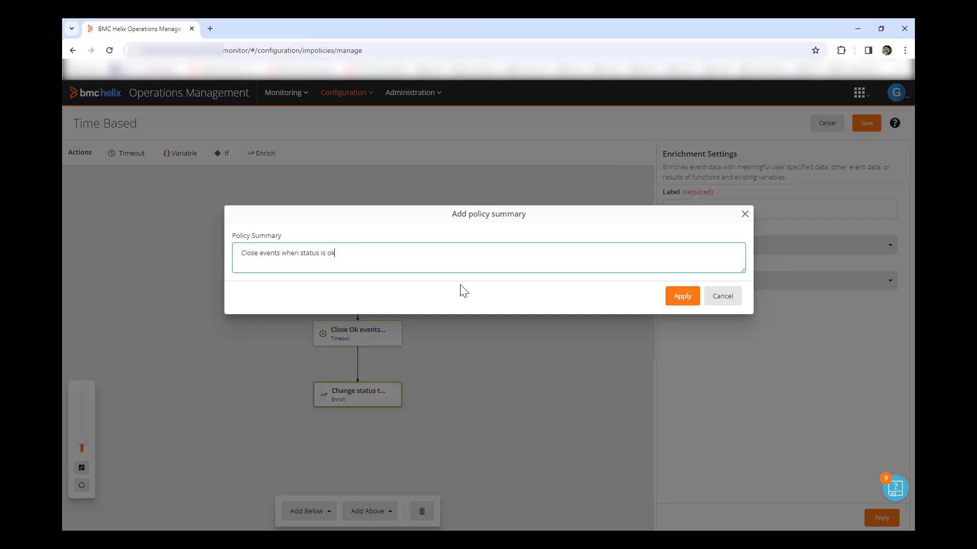
click(677, 302)
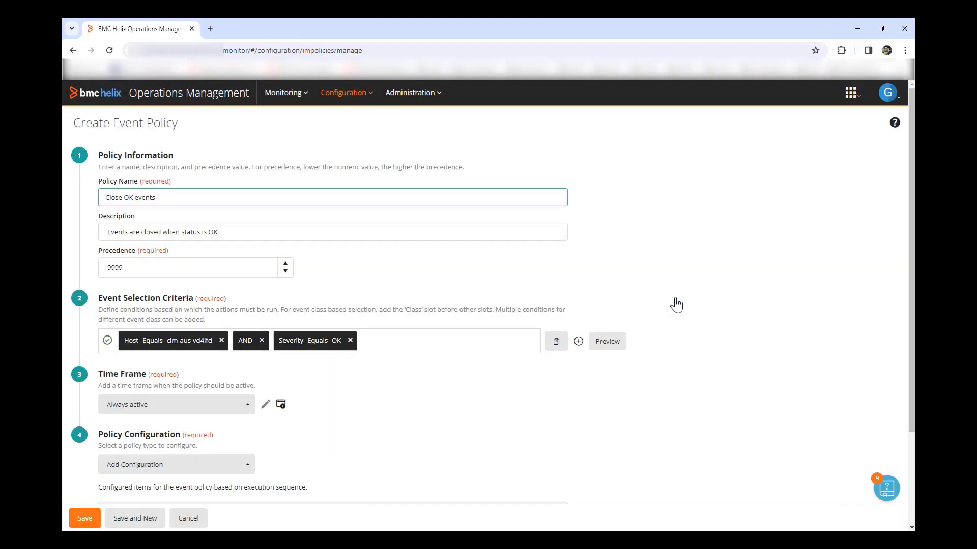
scroll(678, 304, down, 3)
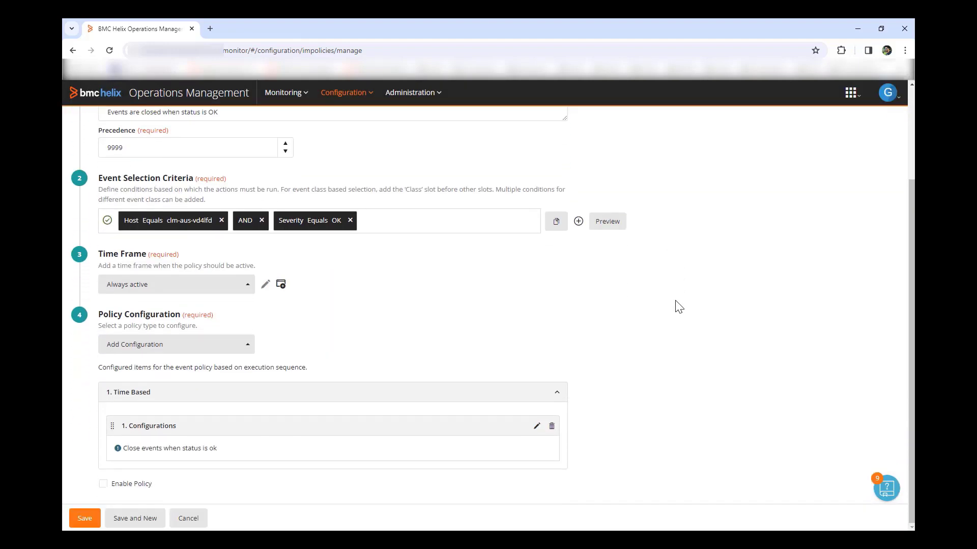
Step: Enable the "Close OK events" policy, save it, and check its entry in the event policies list
click(106, 488)
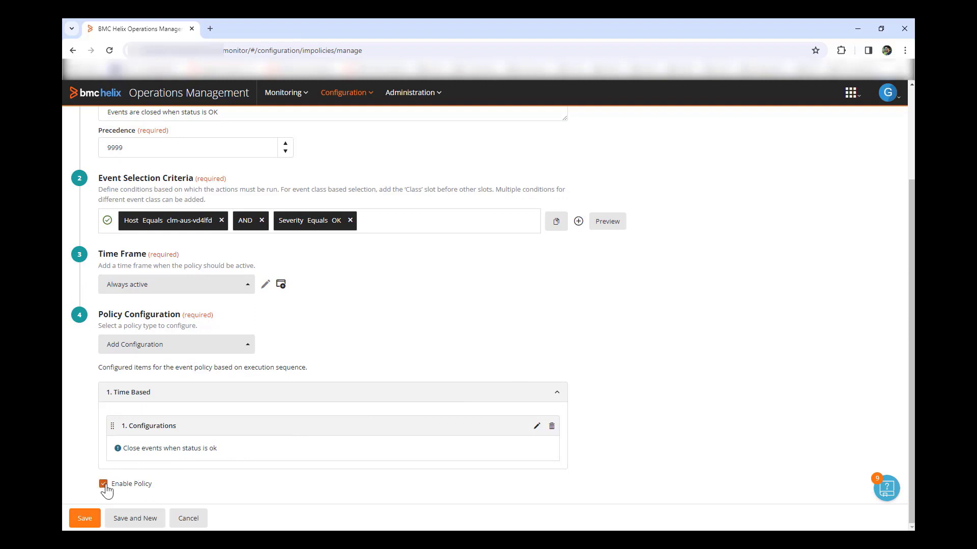
click(86, 520)
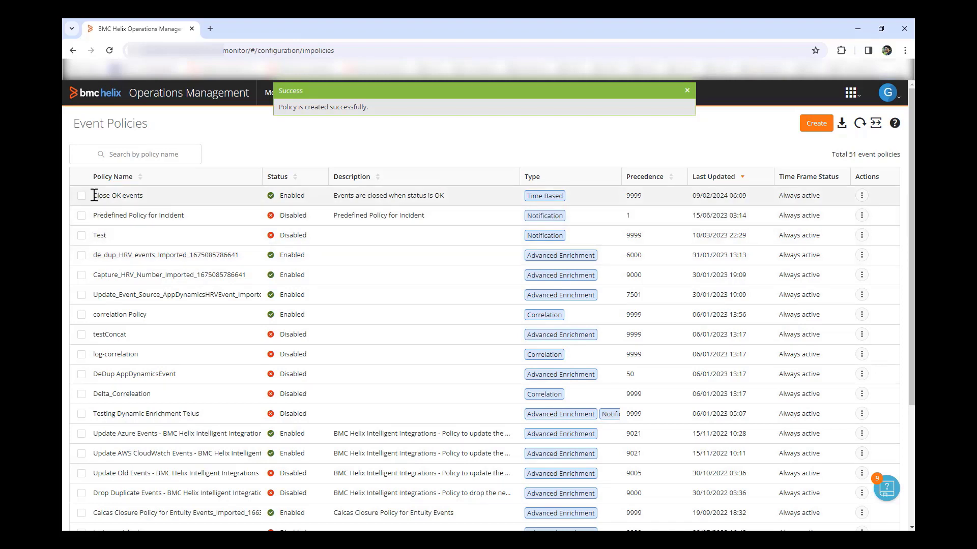
drag(93, 196, 831, 198)
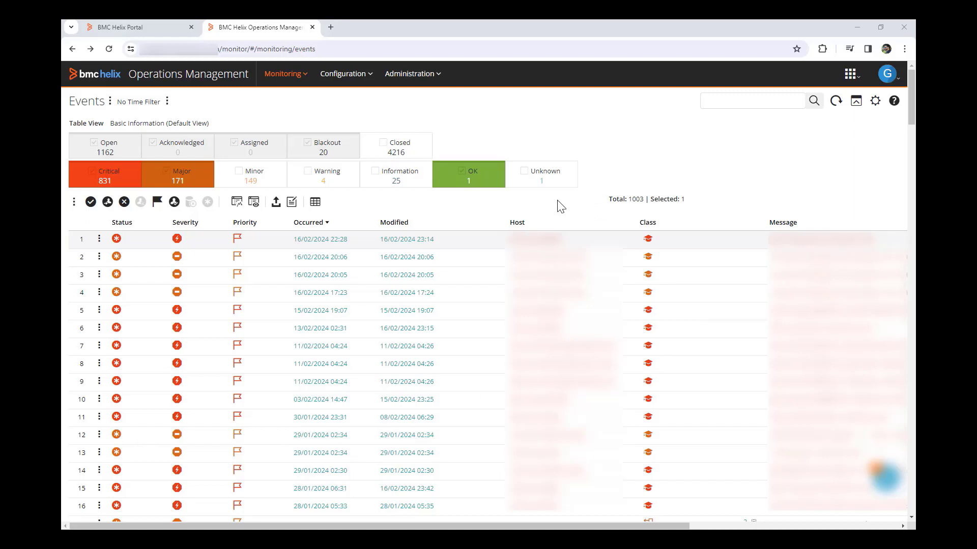
Step: Refresh the Events list, check the new OK-severity event from host clm-aus-vd4lfd, and include Closed events in the list
click(834, 103)
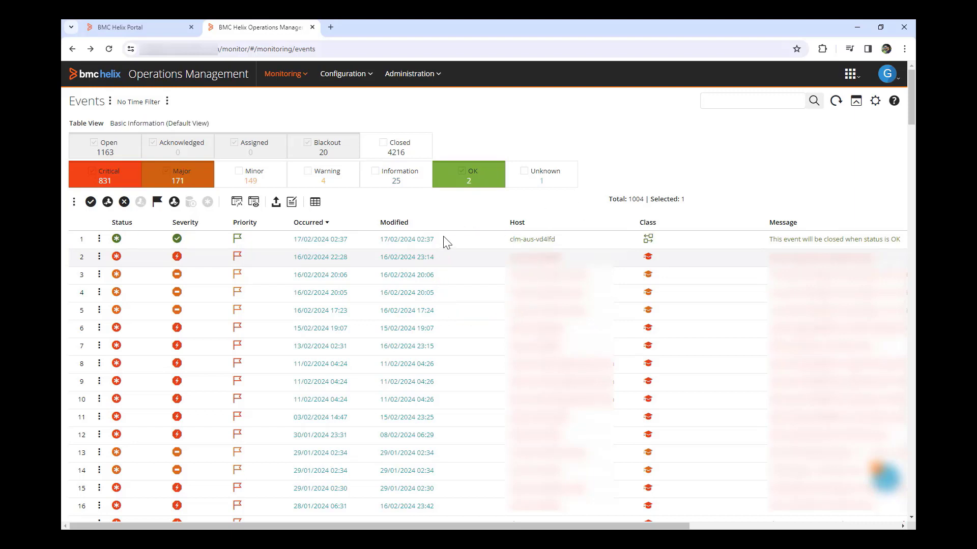
click(202, 242)
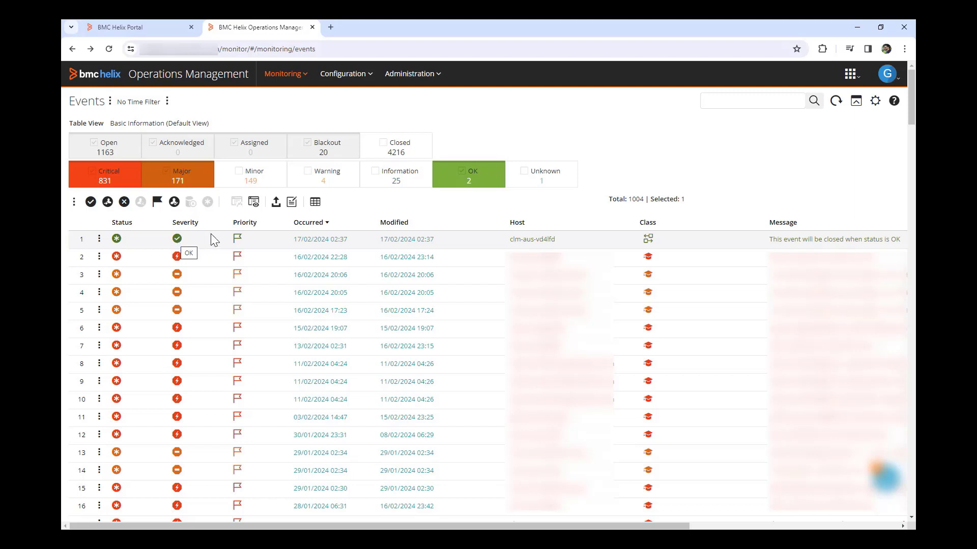
click(385, 148)
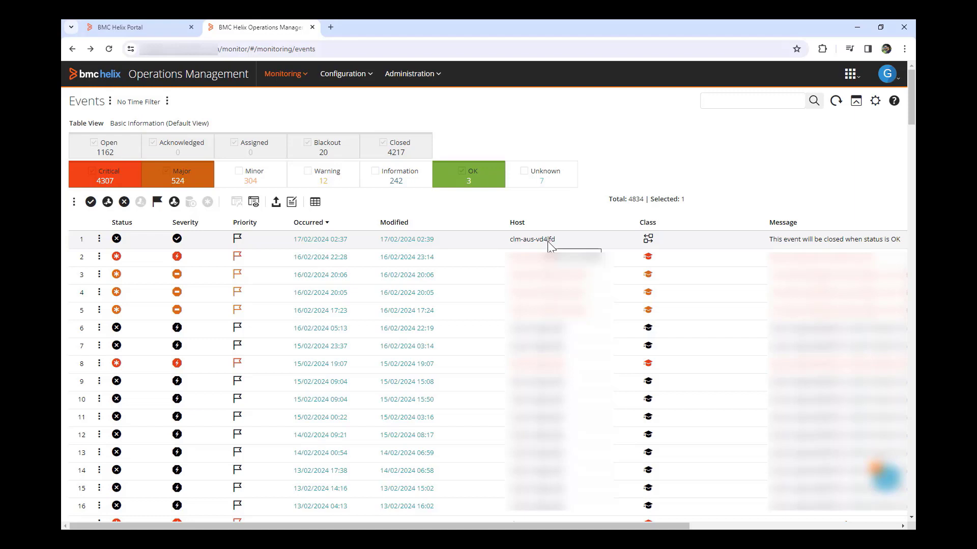
Step: View the details of the clm-aus-vd4lfd event, review the policy entry in its logs and notes, and return to the Events list
click(99, 241)
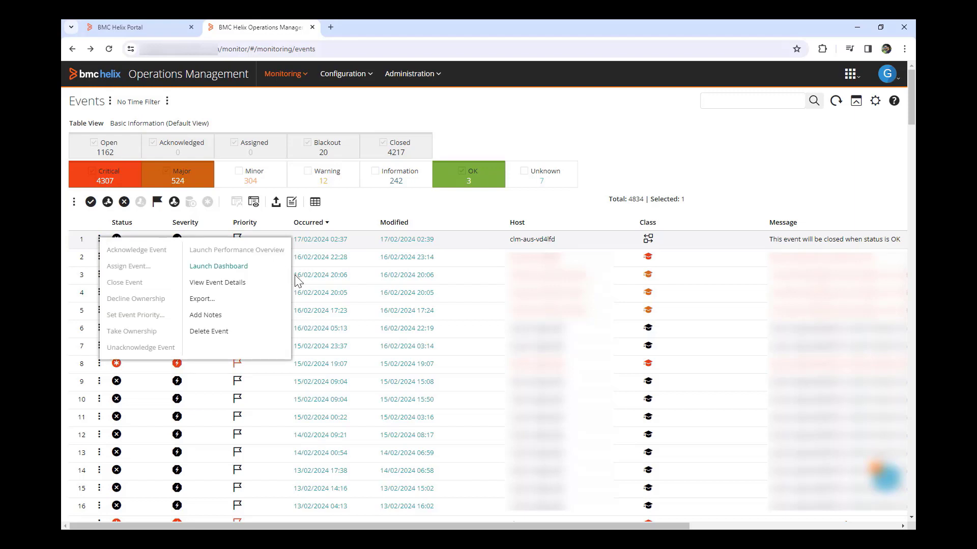
click(224, 283)
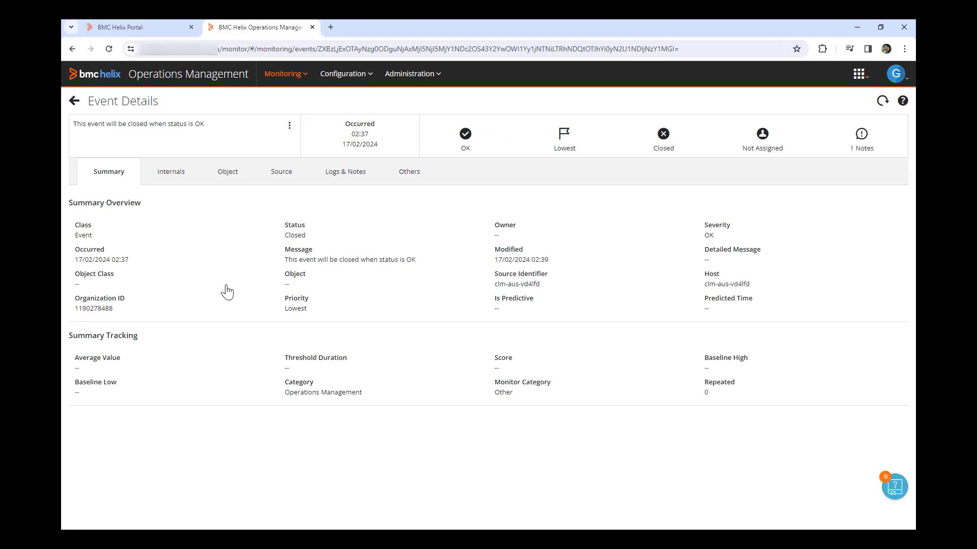
click(343, 179)
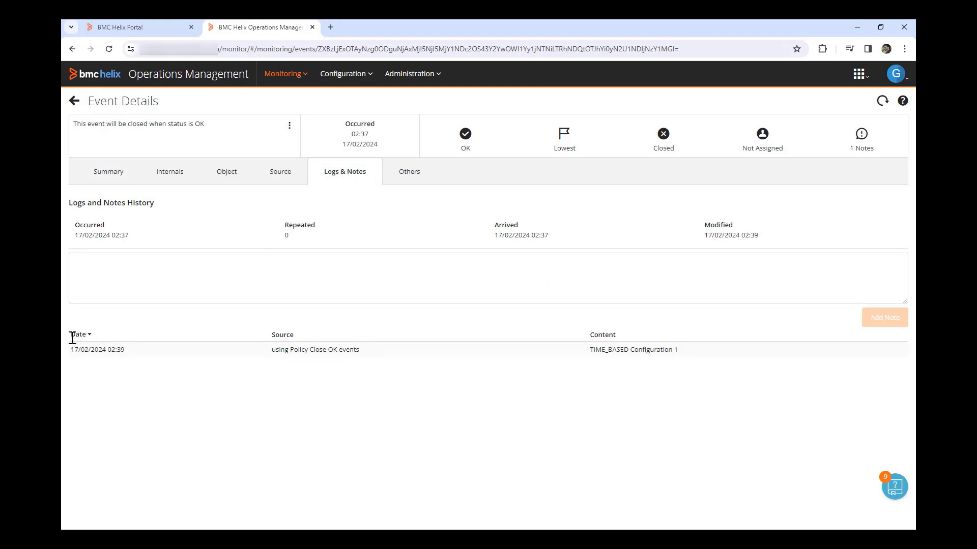
drag(71, 350, 367, 355)
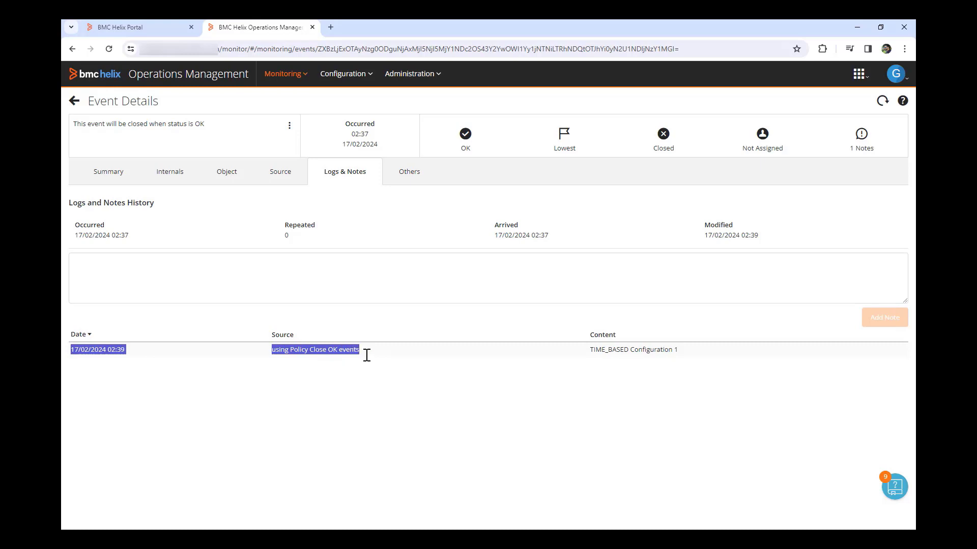
click(75, 101)
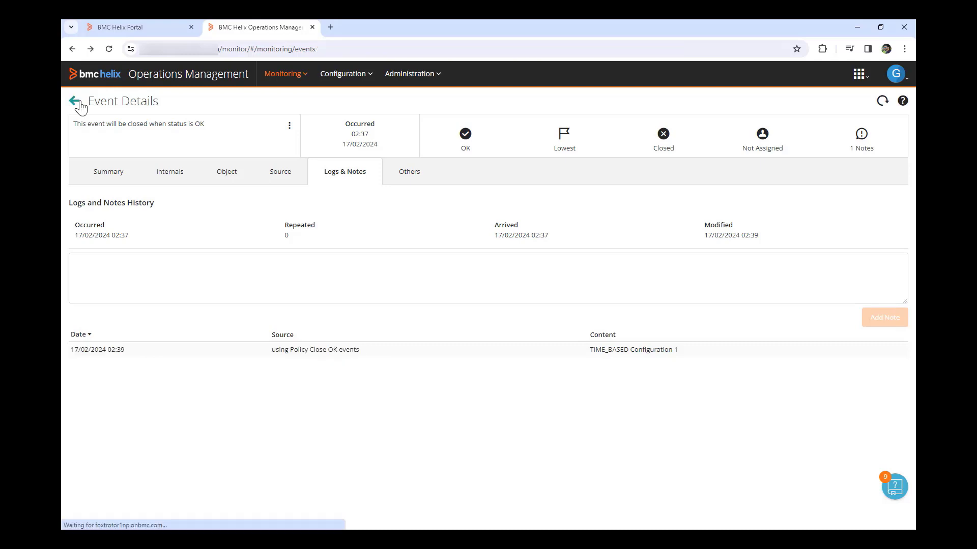